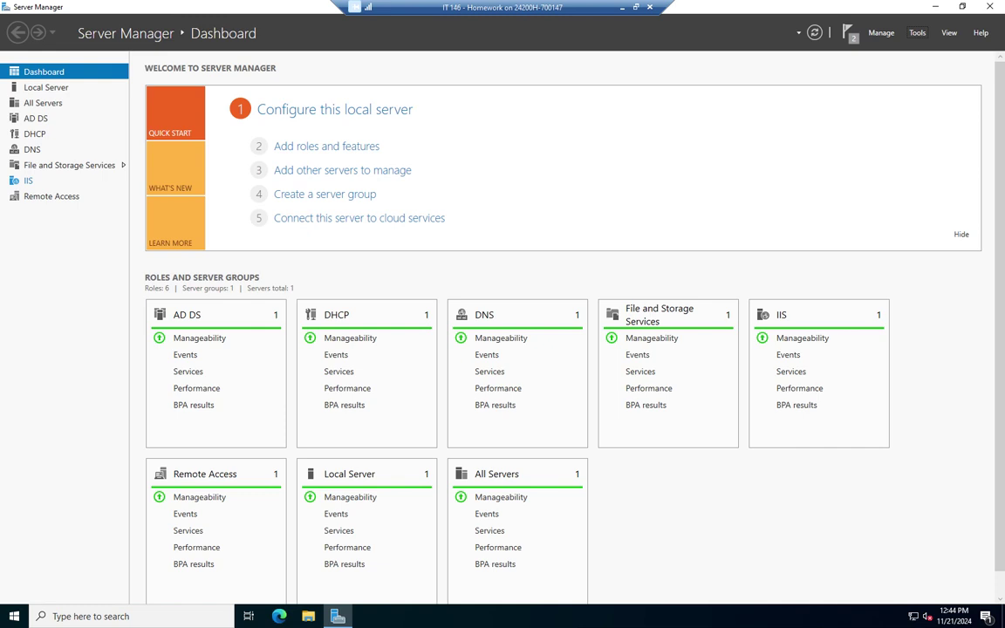
# Check the server's IP settings with ipconfig in a Command Prompt, then close it.
pyautogui.click(165, 614)
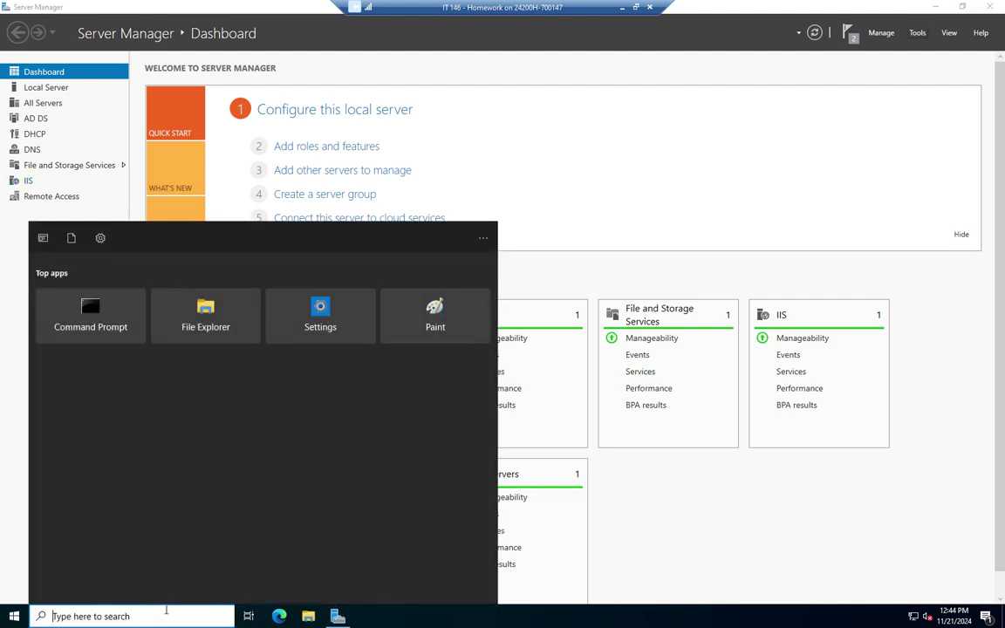
pyautogui.write('cmd')
pyautogui.press('Return')
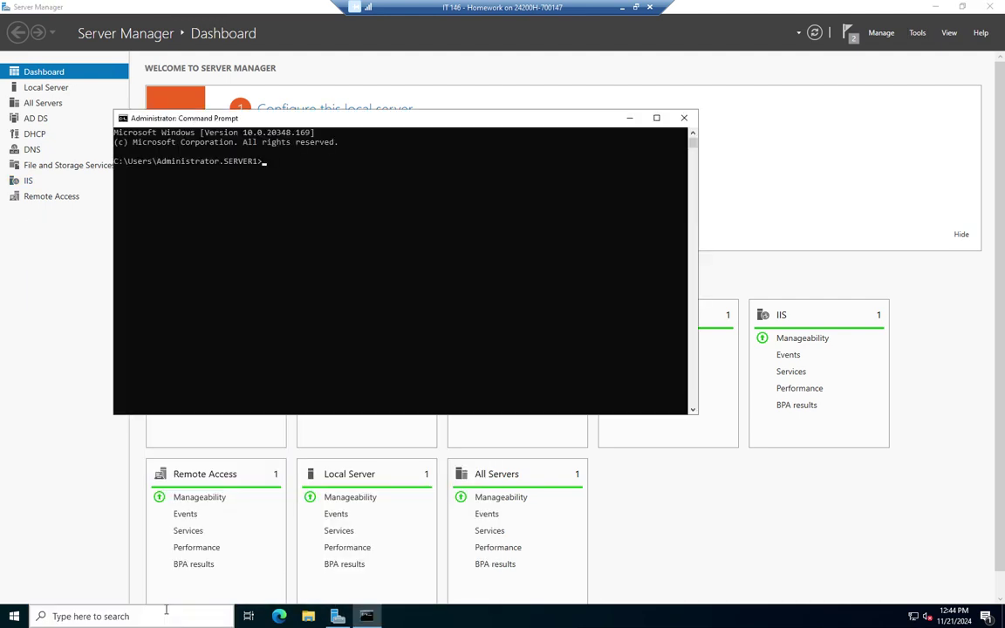
pyautogui.write('ipconfig')
pyautogui.press('Return')
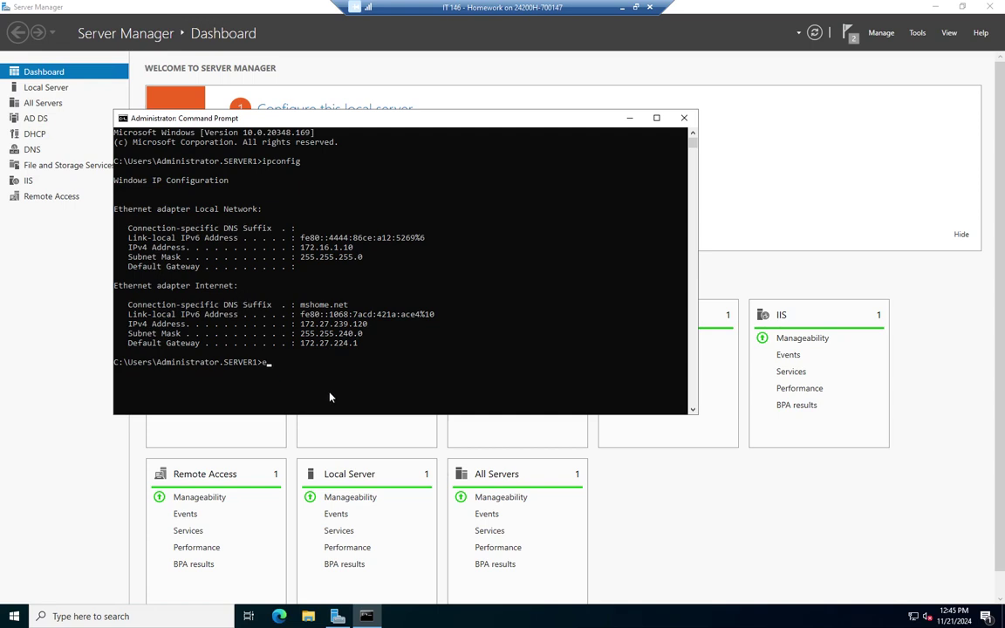
pyautogui.write('exit')
pyautogui.press('Return')
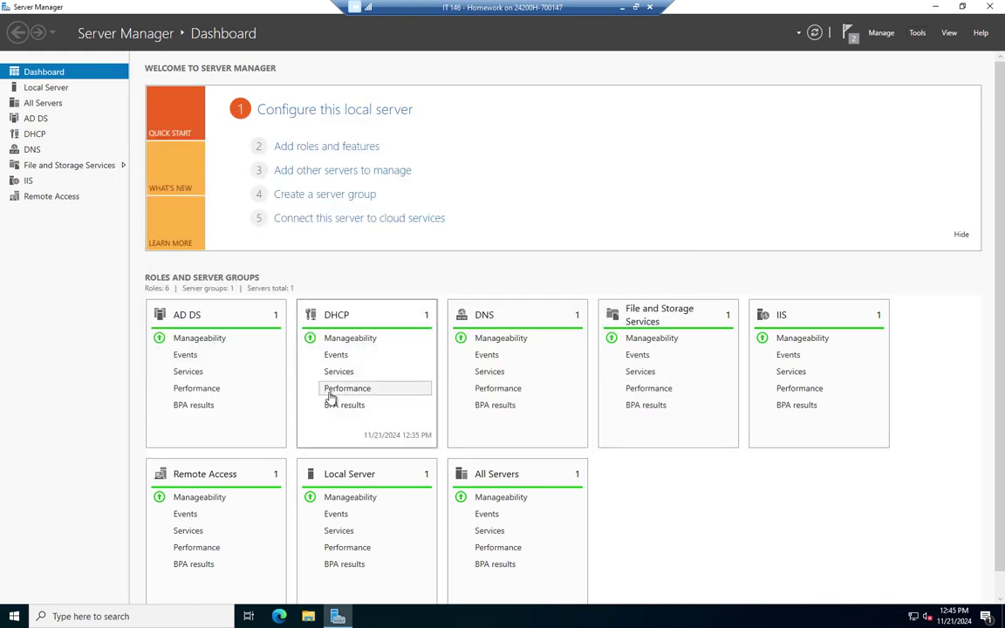
# Launch the Routing and Remote Access console, enlarge it, and bring up SERVER1's actions.
pyautogui.click(847, 32)
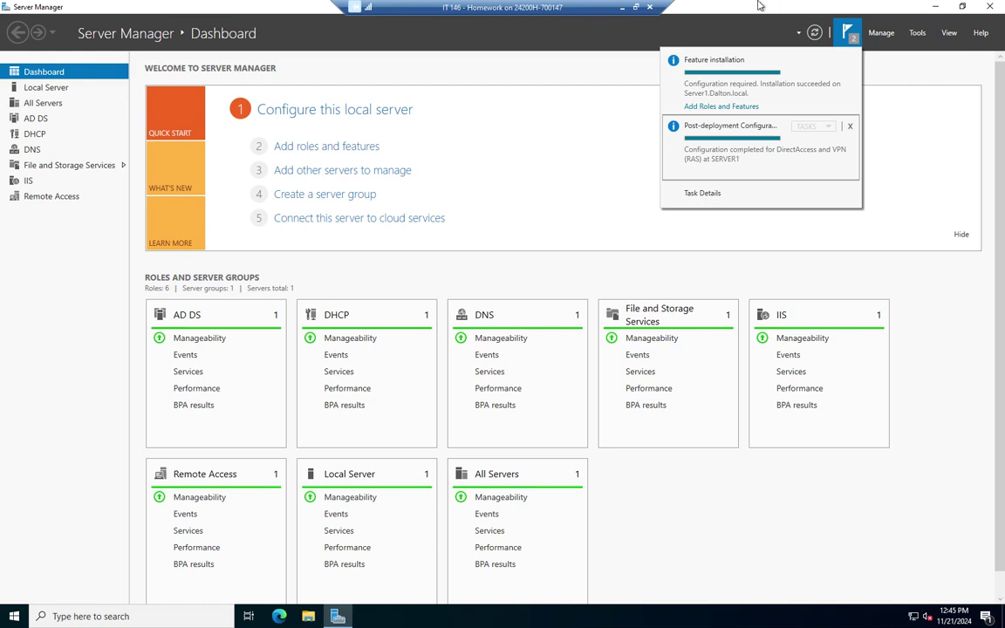
pyautogui.click(918, 34)
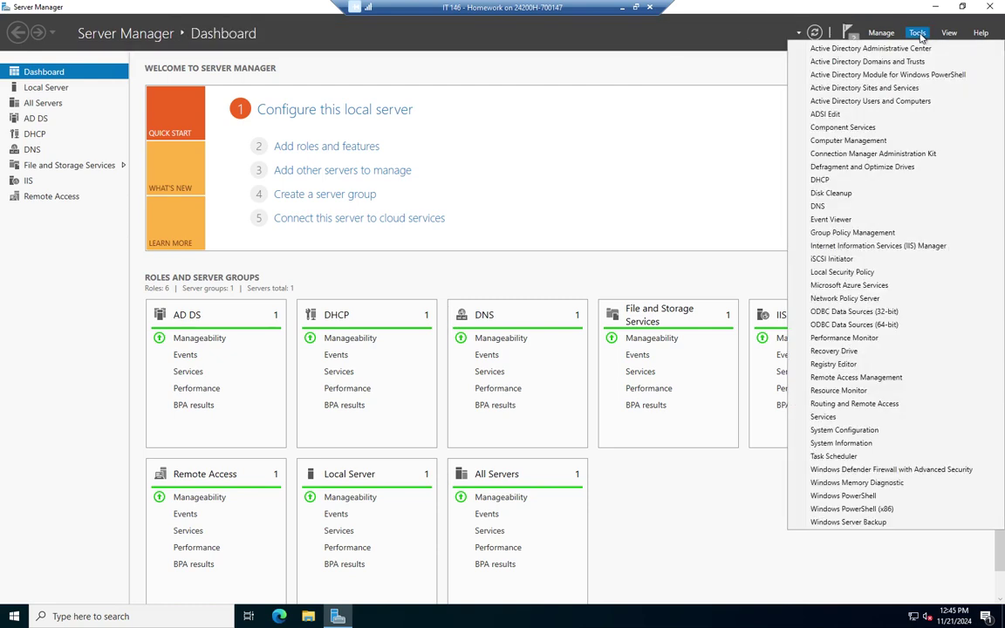
pyautogui.click(860, 407)
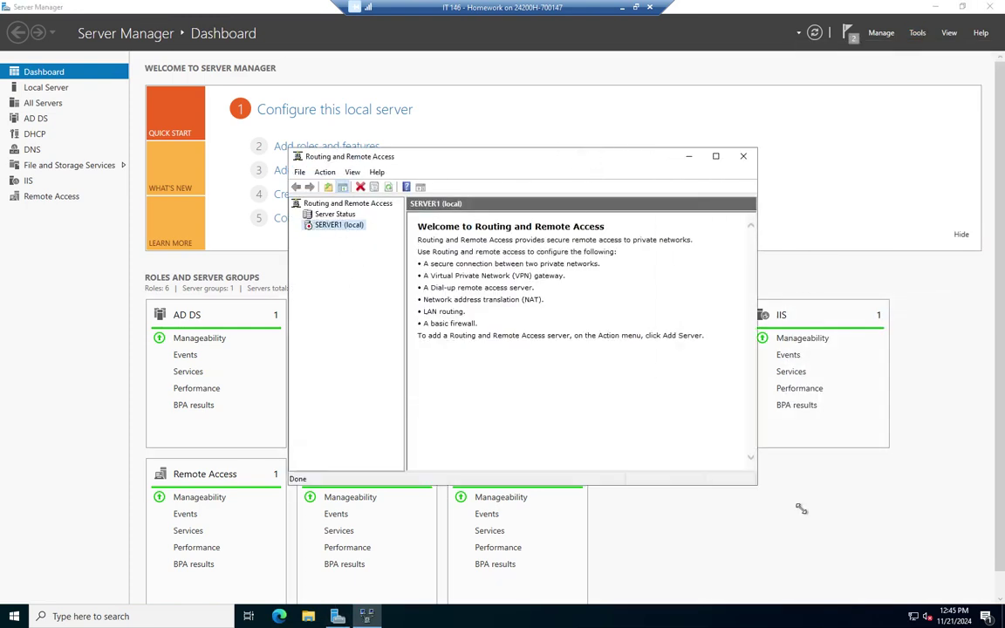
pyautogui.moveTo(660, 411); pyautogui.dragTo(870, 550)
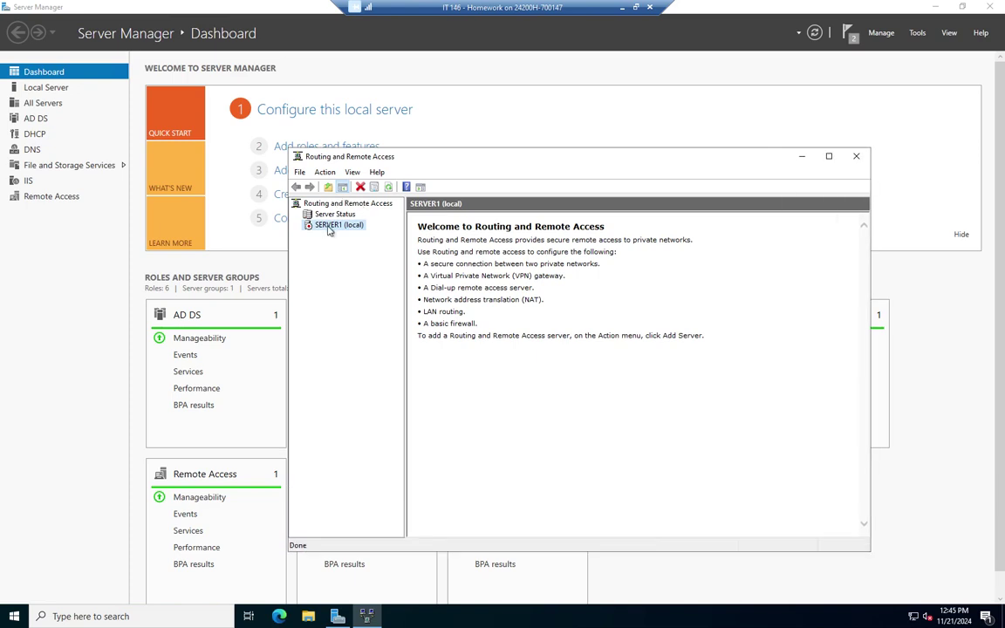
pyautogui.rightClick(330, 228)
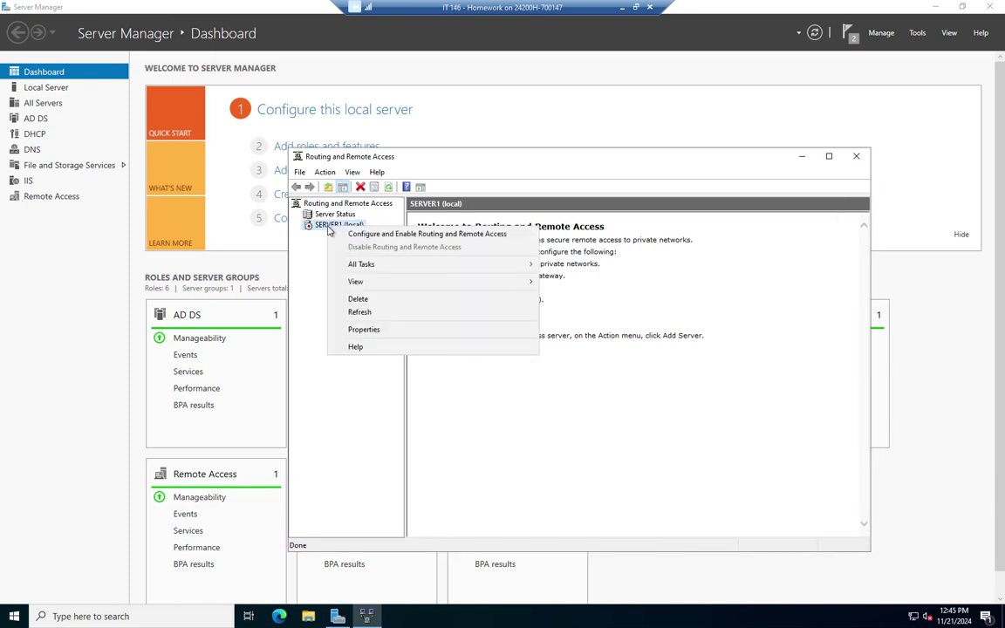
# Start the setup wizard, choose Remote access with VPN, and pick Internet as public interface.
pyautogui.click(436, 237)
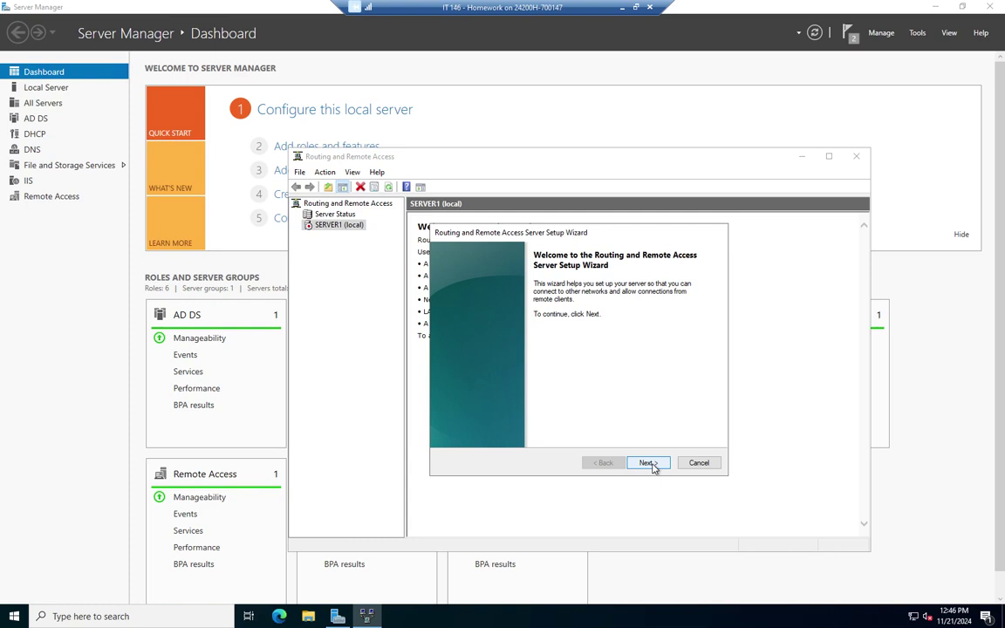
pyautogui.click(653, 467)
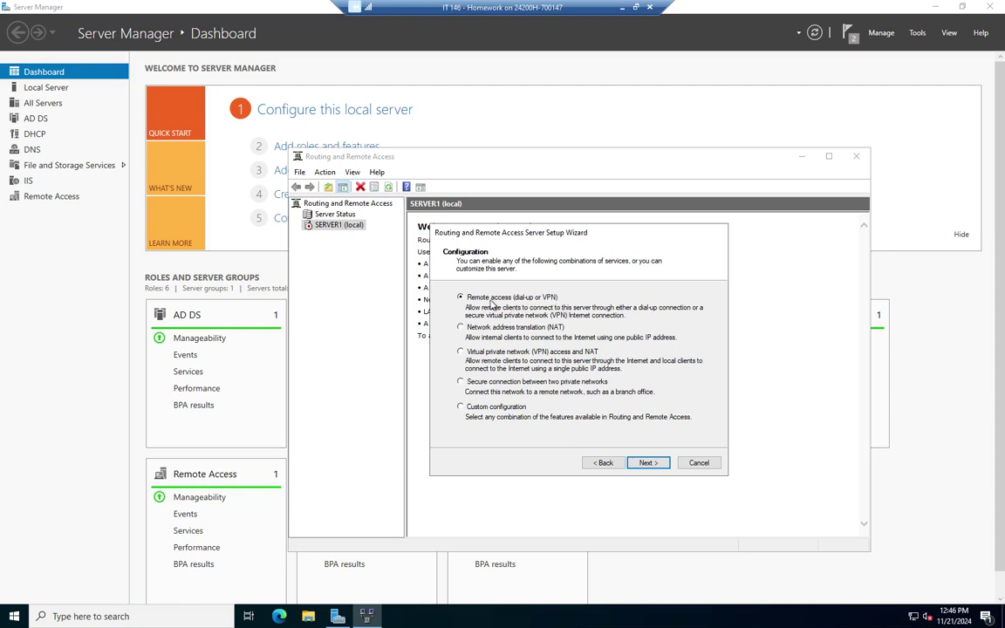
pyautogui.click(646, 463)
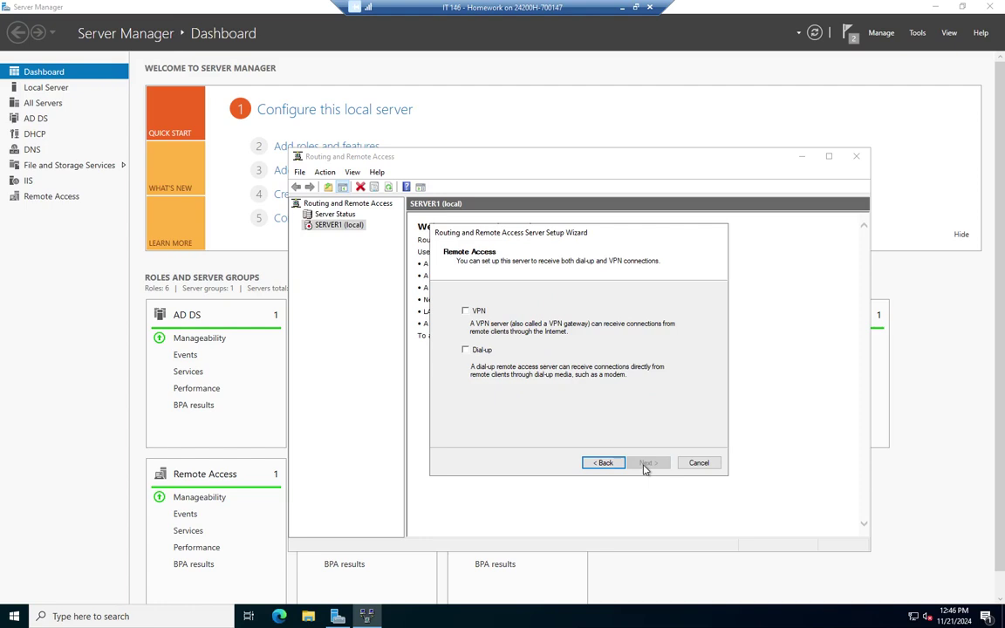
pyautogui.click(466, 312)
pyautogui.click(646, 463)
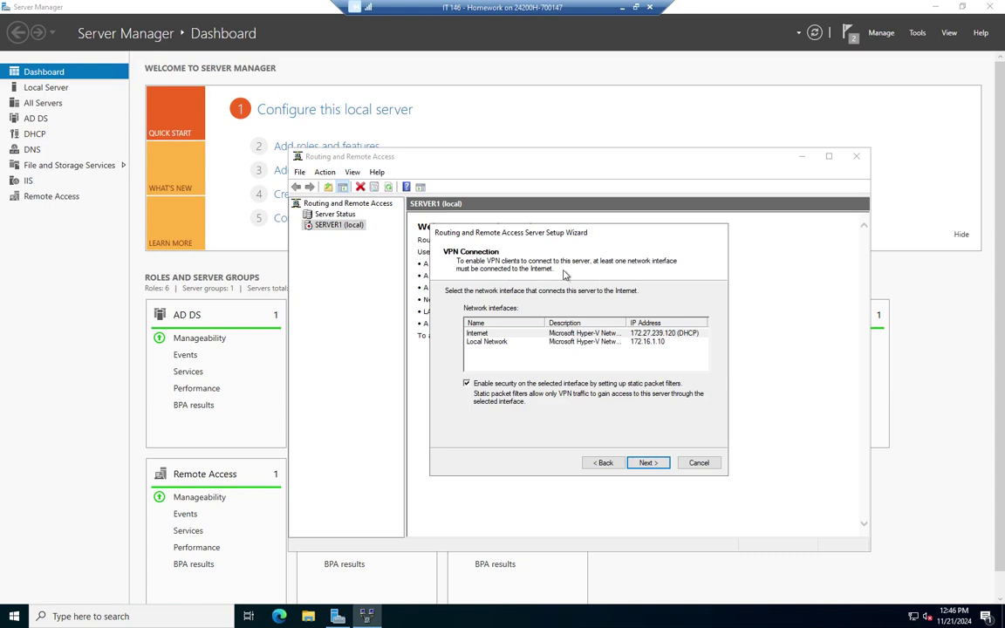
pyautogui.click(479, 335)
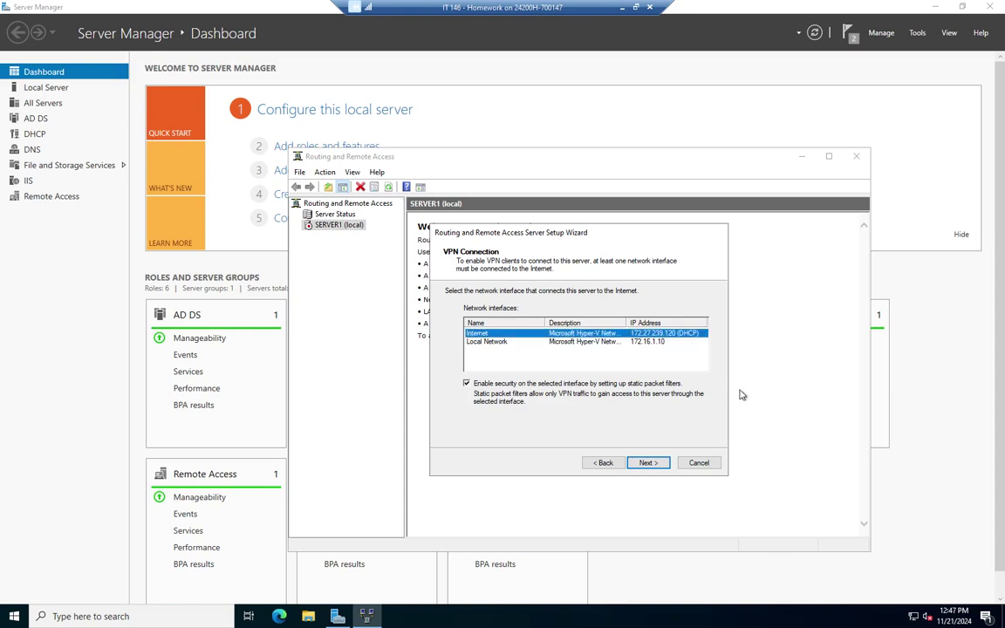
# Assign VPN client IP addresses automatically instead of from a specified address range.
pyautogui.click(647, 464)
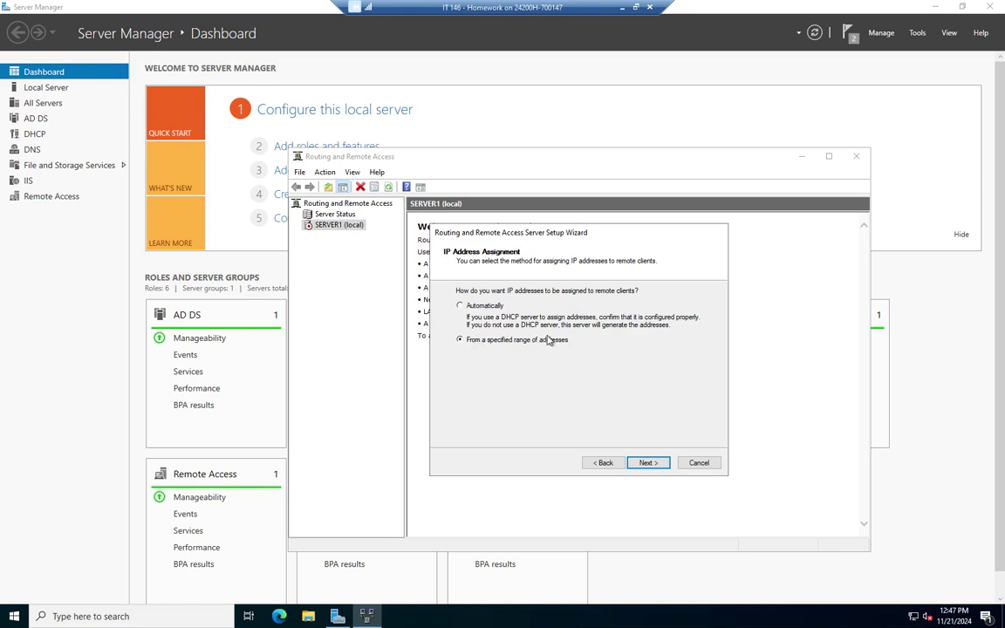
pyautogui.click(647, 463)
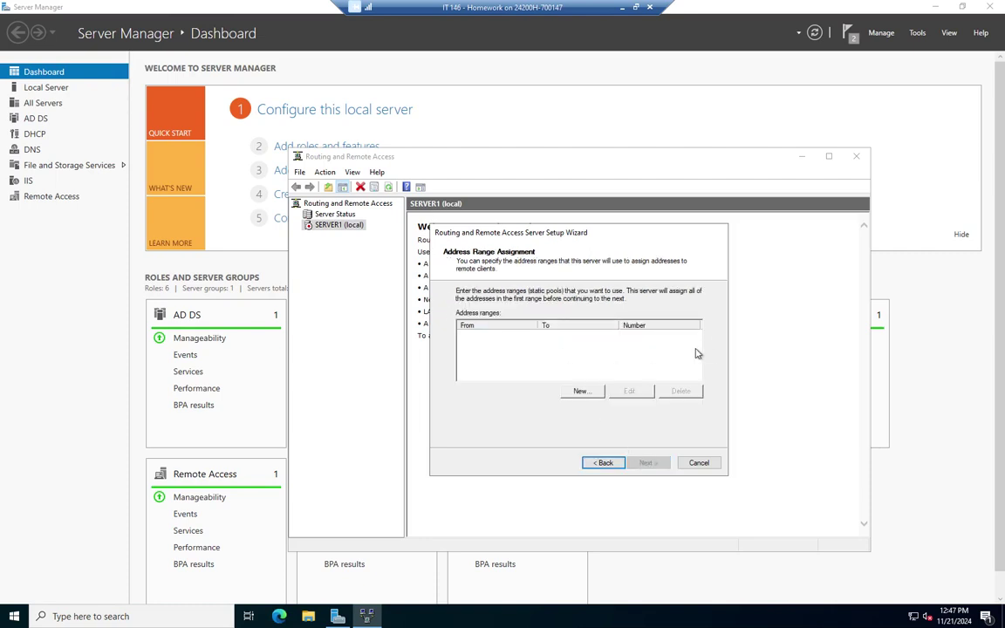
pyautogui.click(607, 463)
pyautogui.click(460, 305)
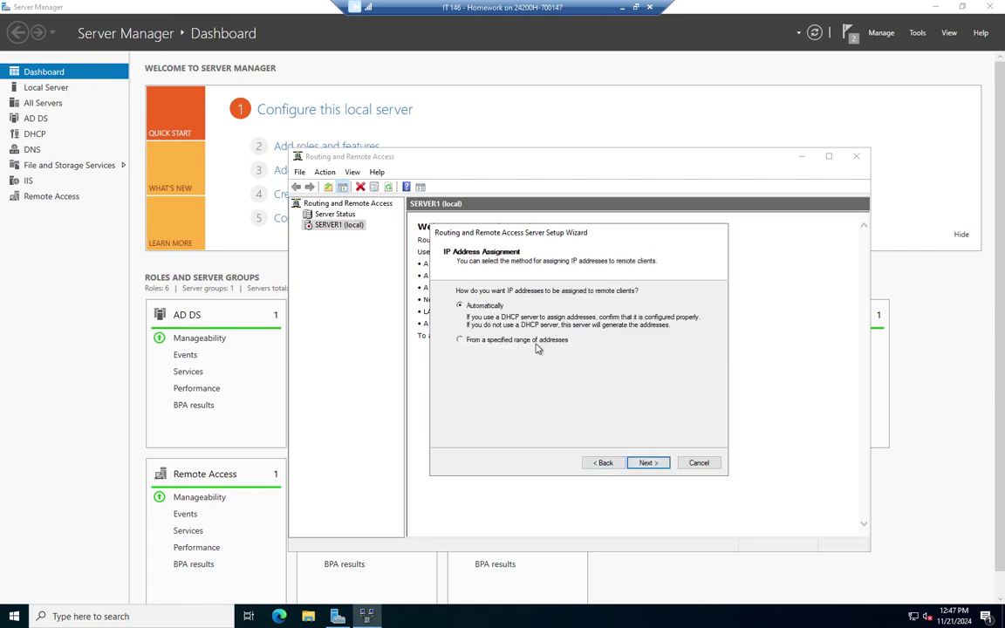
pyautogui.click(646, 463)
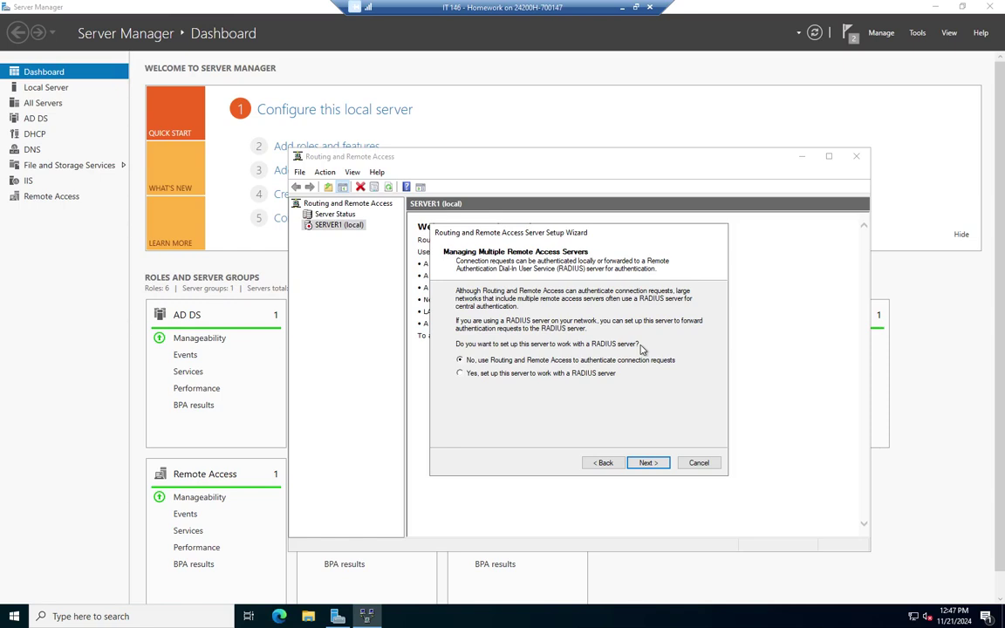
# Use a RADIUS server, entering 127.0.0.1 as primary server plus a shared secret.
pyautogui.click(530, 374)
pyautogui.click(647, 462)
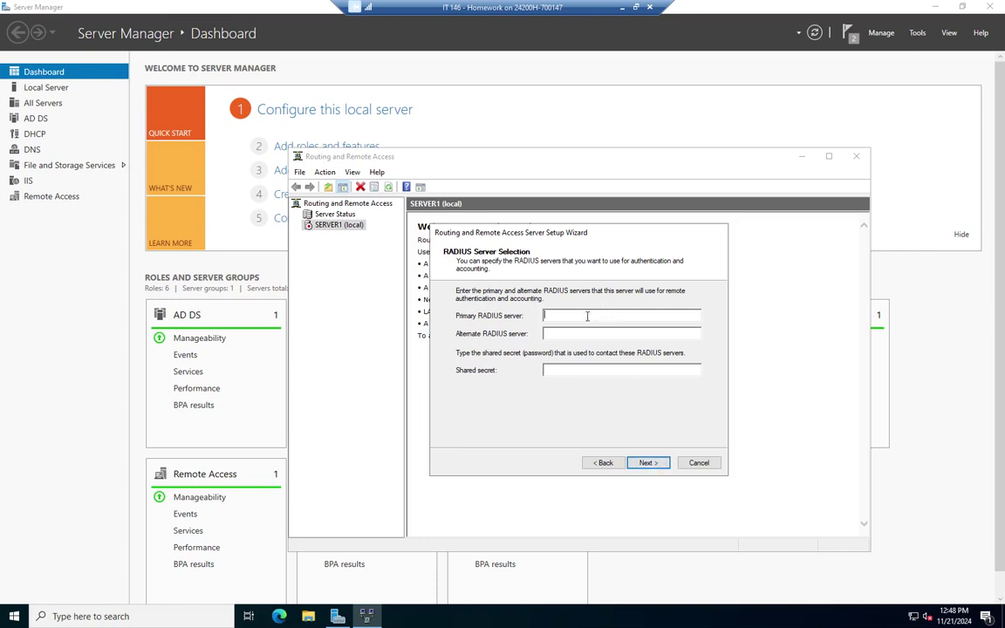
pyautogui.write('local')
pyautogui.press('BackSpace')
pyautogui.press('BackSpace')
pyautogui.press('BackSpace')
pyautogui.write('127.0.0.1')
pyautogui.press('BackSpace')
pyautogui.write('.1')
pyautogui.press('Tab')
pyautogui.press('Tab')
pyautogui.hotkey('shift', 'Tab')
pyautogui.write('password')
# Finish the wizard and acknowledge the DHCP Relay Agent notice so the service starts.
pyautogui.click(647, 462)
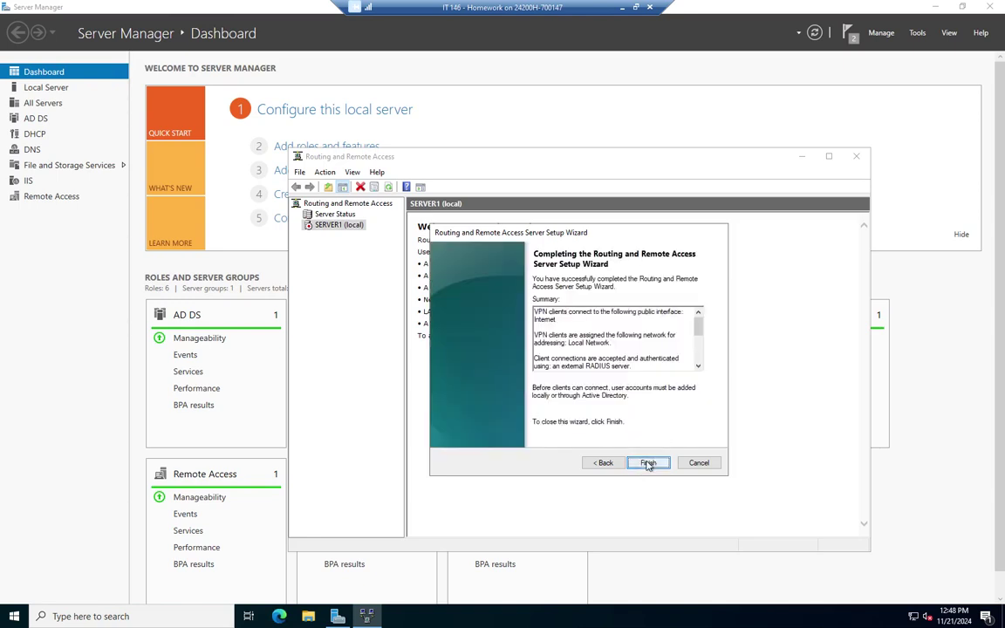
pyautogui.click(646, 462)
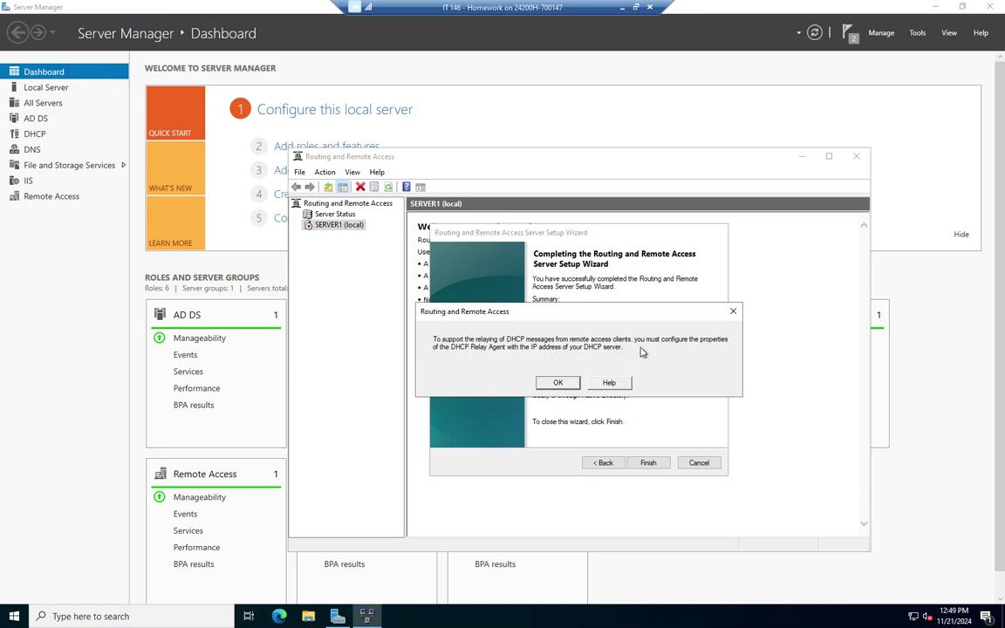
pyautogui.click(556, 385)
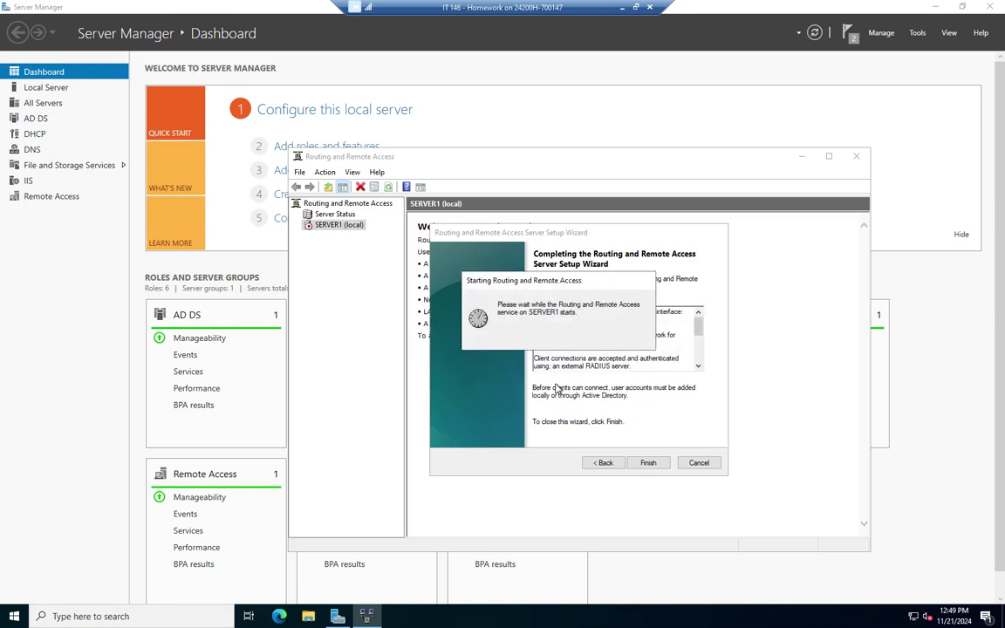